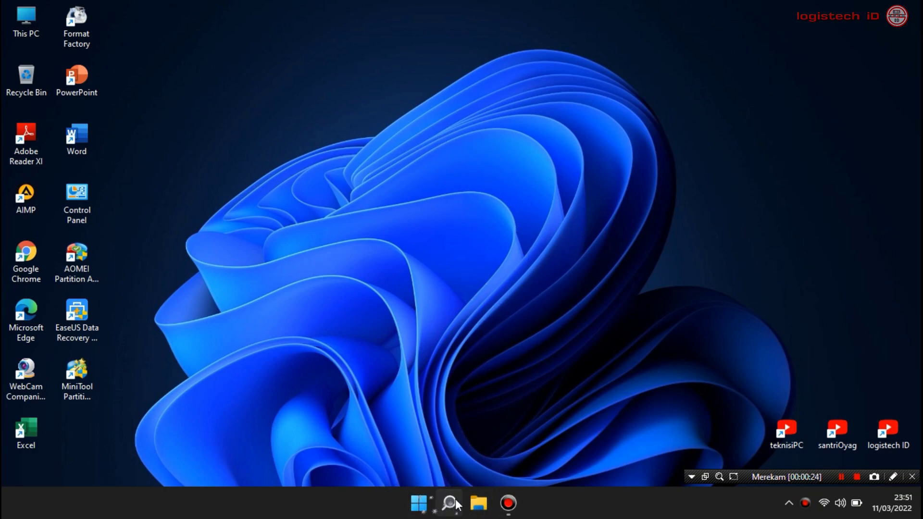
{"action": "left_click", "coordinate": [12, 507]}
{"action": "right_click", "coordinate": [437, 347]}
{"action": "left_click", "coordinate": [470, 215]}
Open the Taskbar page of the Personalisation section in Windows Settings
{"action": "left_click", "coordinate": [419, 503]}
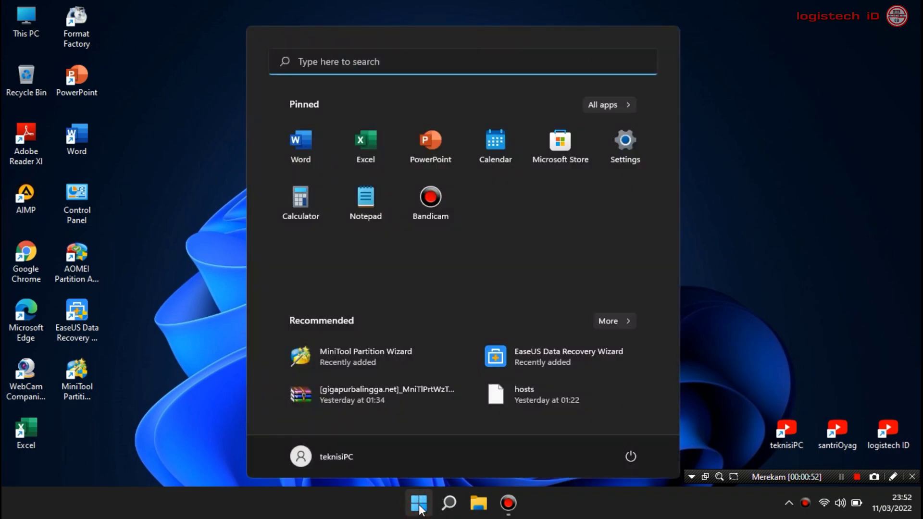
{"action": "left_click", "coordinate": [631, 157]}
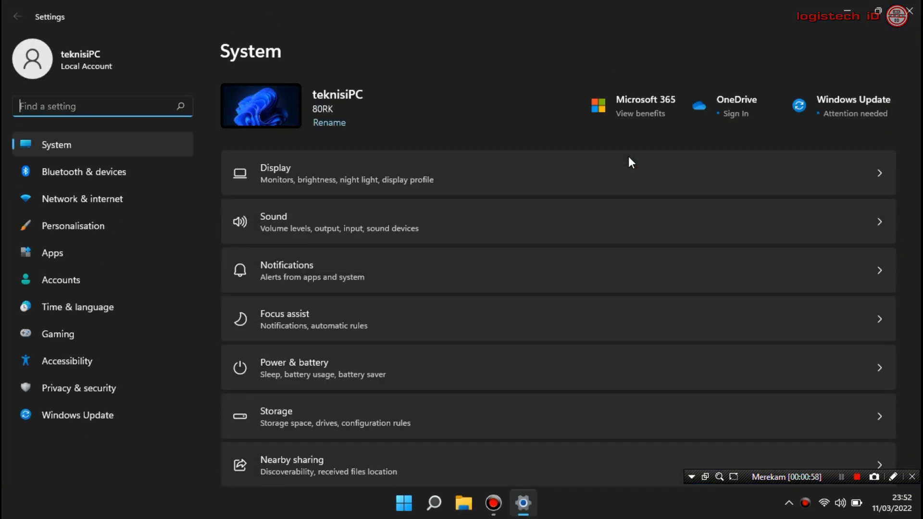
{"action": "scroll", "coordinate": [332, 292], "scroll_direction": "down", "scroll_amount": 4}
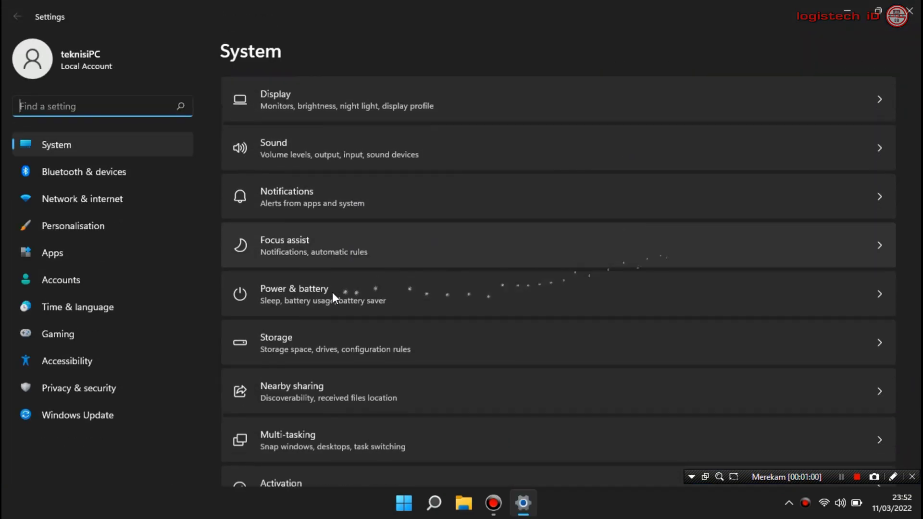
{"action": "scroll", "coordinate": [333, 293], "scroll_direction": "down", "scroll_amount": 3}
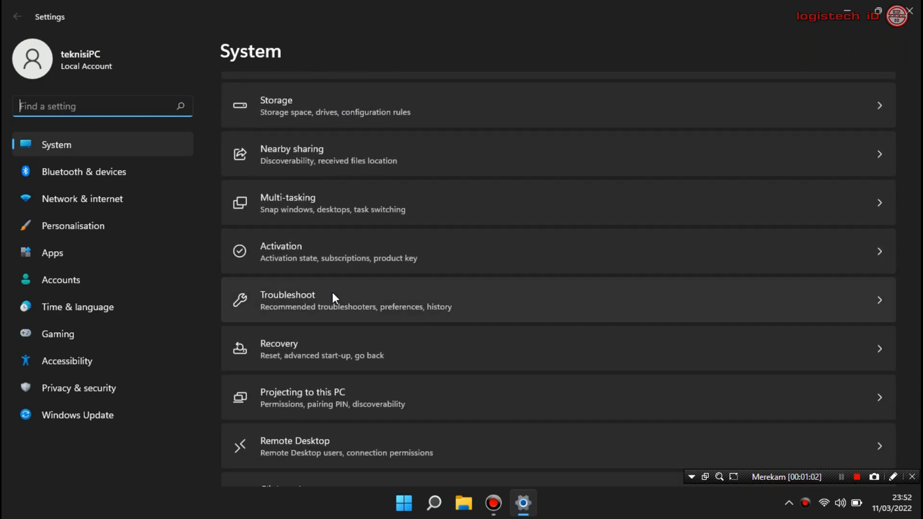
{"action": "scroll", "coordinate": [333, 292], "scroll_direction": "up", "scroll_amount": 6}
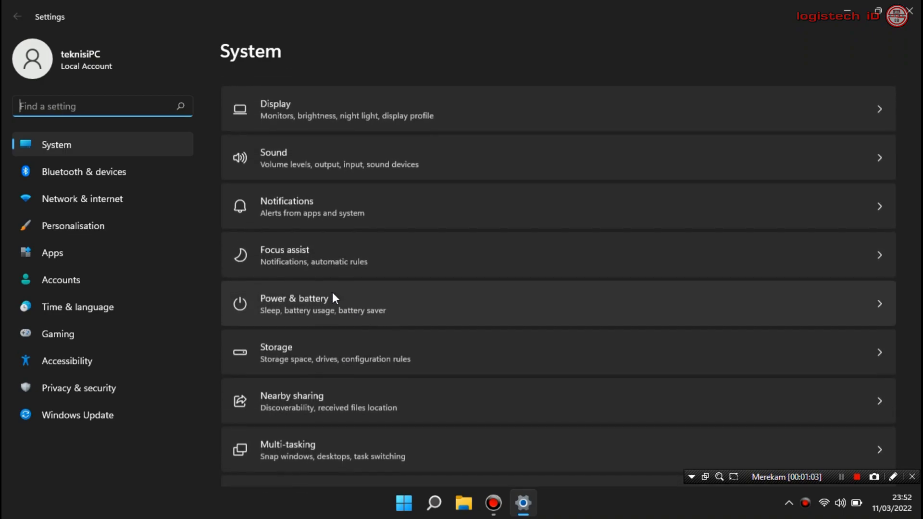
{"action": "left_click", "coordinate": [91, 224]}
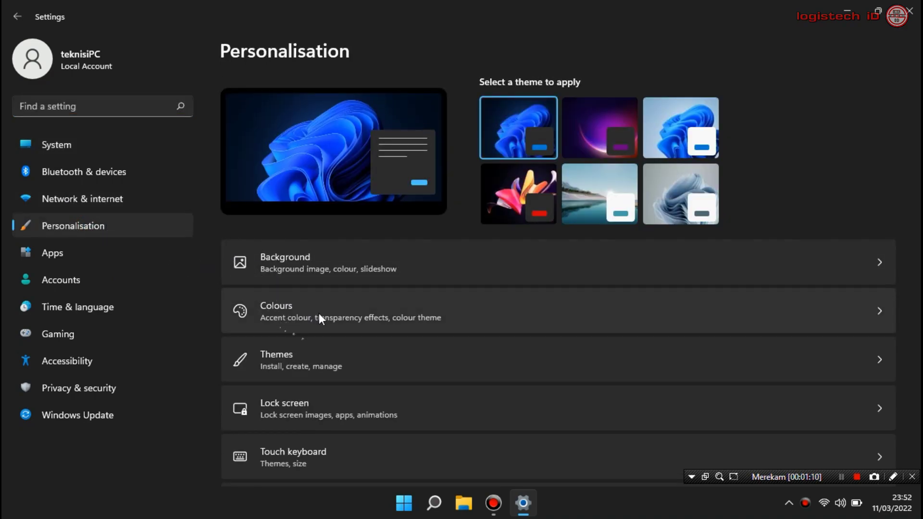
{"action": "left_click_drag", "start_coordinate": [915, 165], "coordinate": [917, 313]}
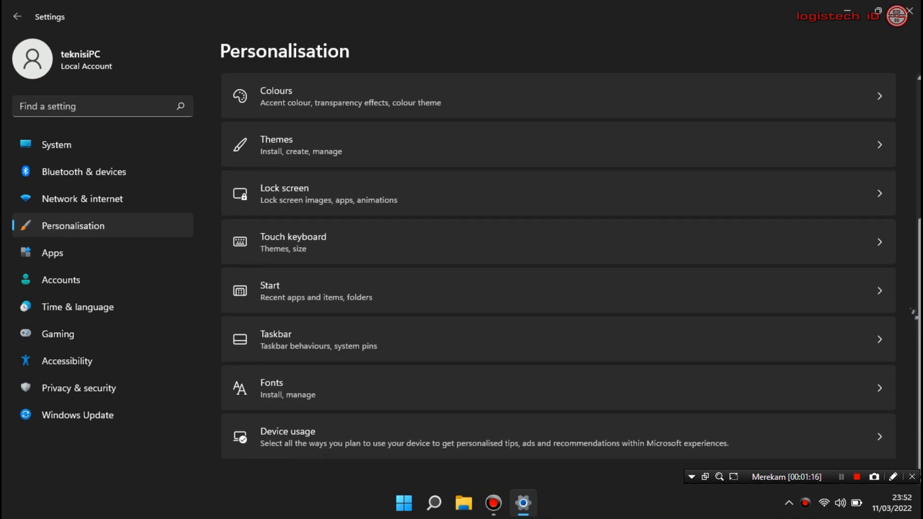
{"action": "left_click", "coordinate": [330, 342]}
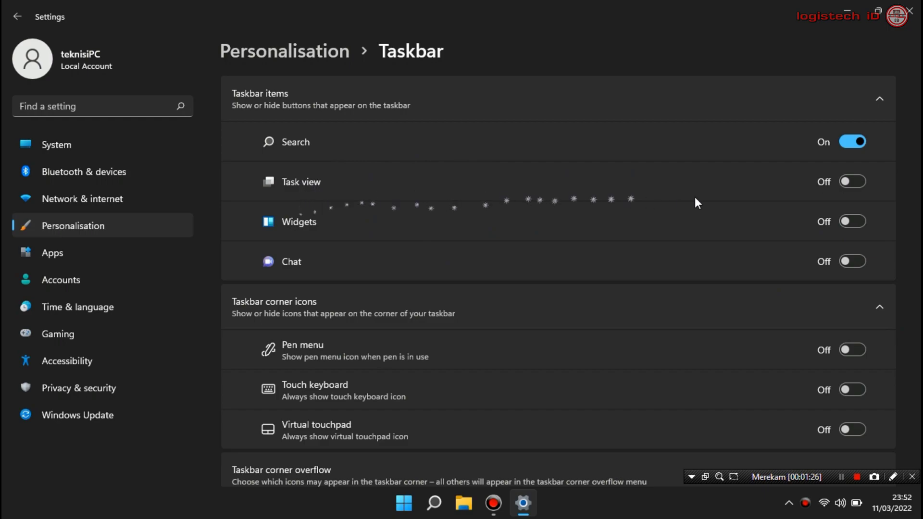
Switch the Task view taskbar item on and back off, and do the same for the Touch keyboard corner icon
{"action": "left_click", "coordinate": [850, 182]}
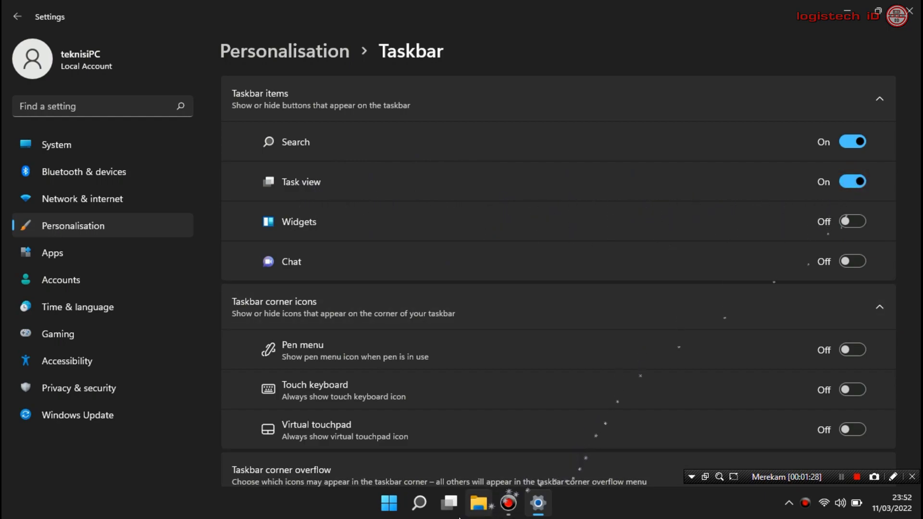
{"action": "left_click", "coordinate": [849, 182]}
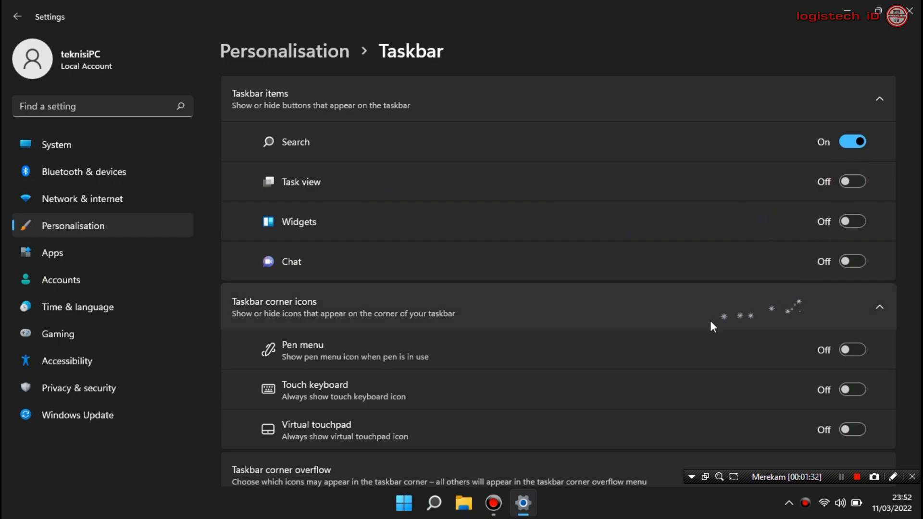
{"action": "scroll", "coordinate": [707, 327], "scroll_direction": "down", "scroll_amount": 2}
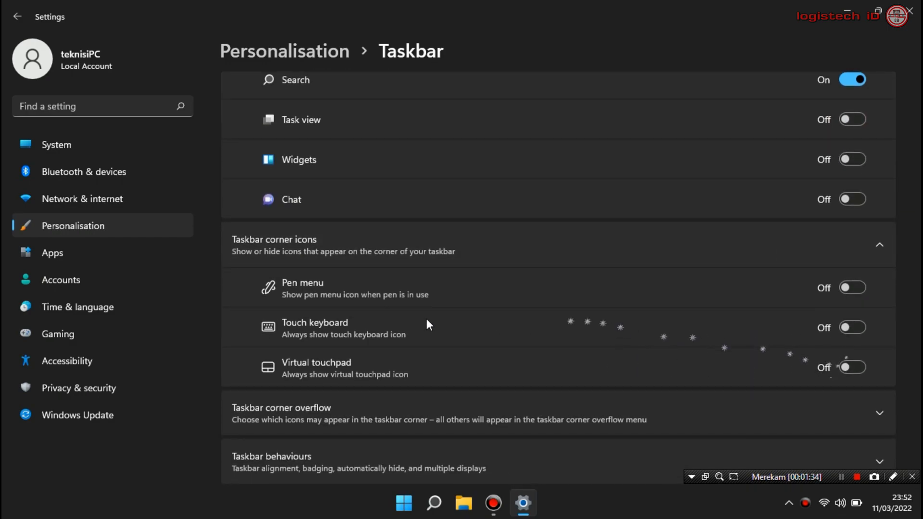
{"action": "left_click", "coordinate": [858, 328]}
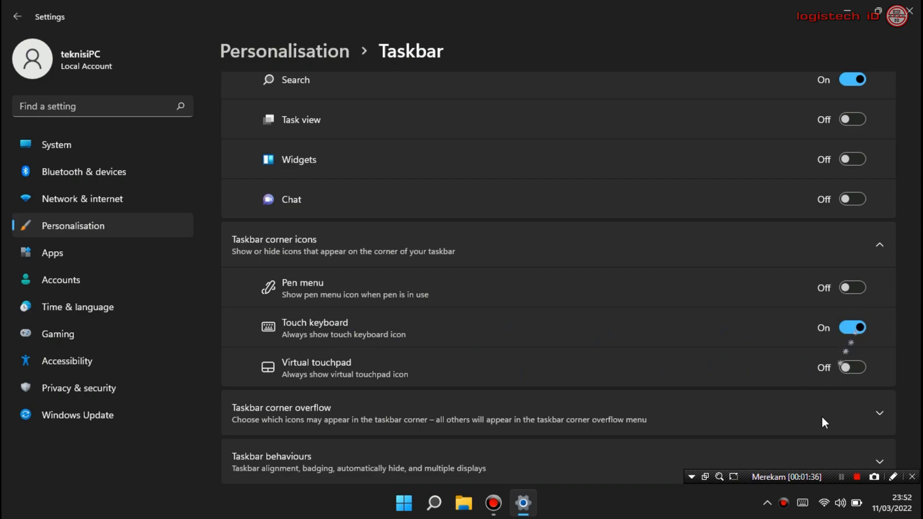
{"action": "left_click", "coordinate": [852, 330]}
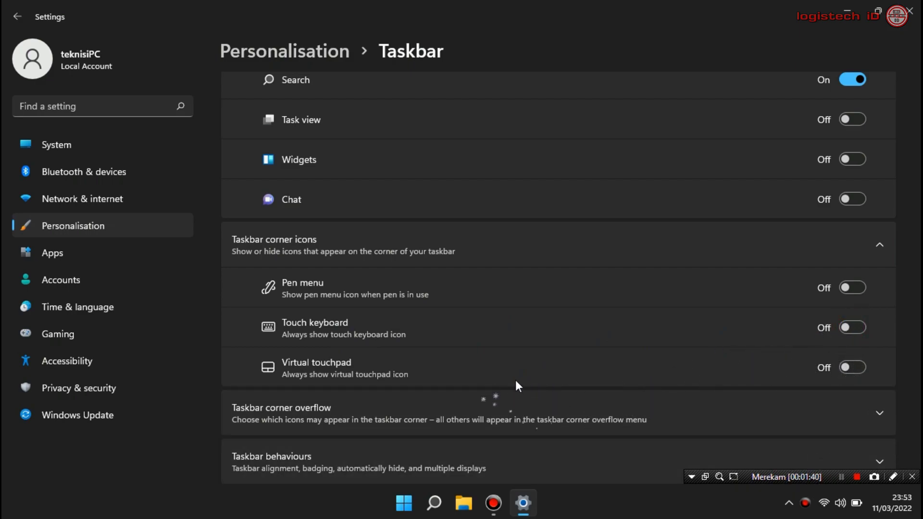
Set the taskbar alignment to Left in the Taskbar behaviours options and close Settings
{"action": "scroll", "coordinate": [515, 384], "scroll_direction": "down", "scroll_amount": 2}
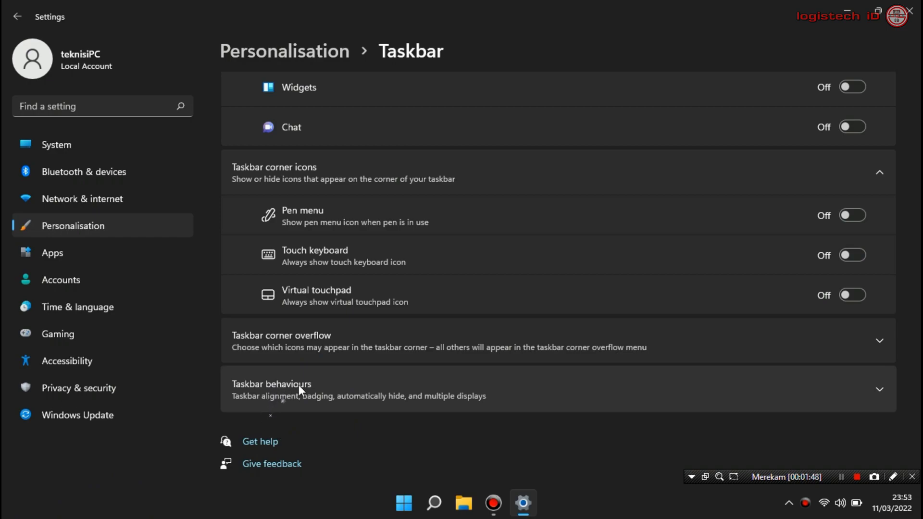
{"action": "left_click", "coordinate": [881, 388]}
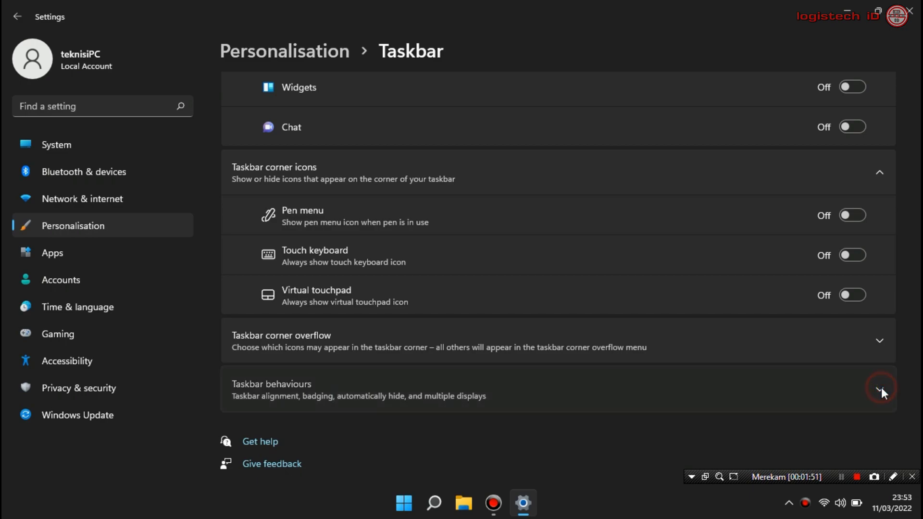
{"action": "scroll", "coordinate": [726, 392], "scroll_direction": "down", "scroll_amount": 3}
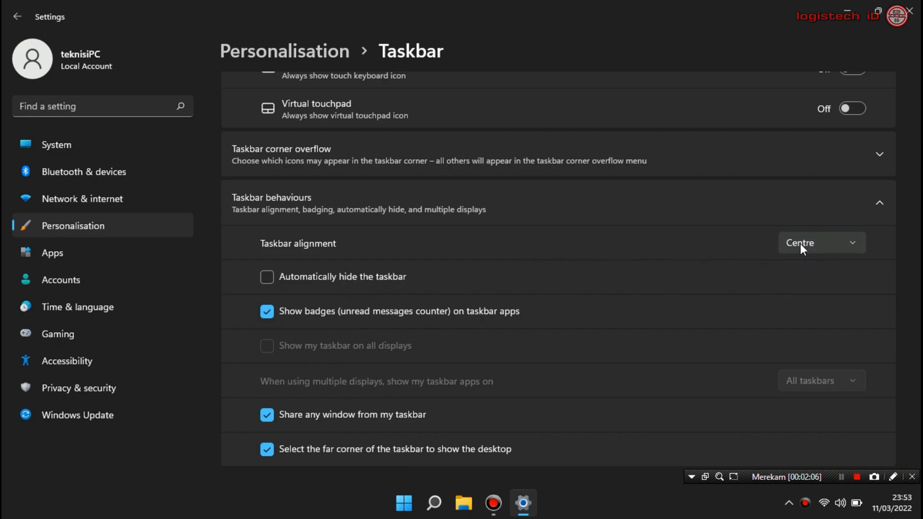
{"action": "left_click", "coordinate": [830, 242]}
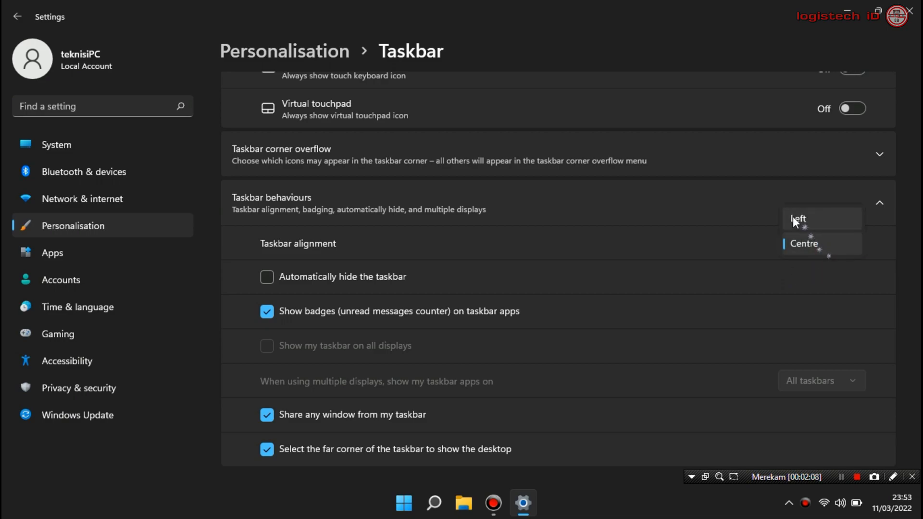
{"action": "left_click", "coordinate": [810, 219]}
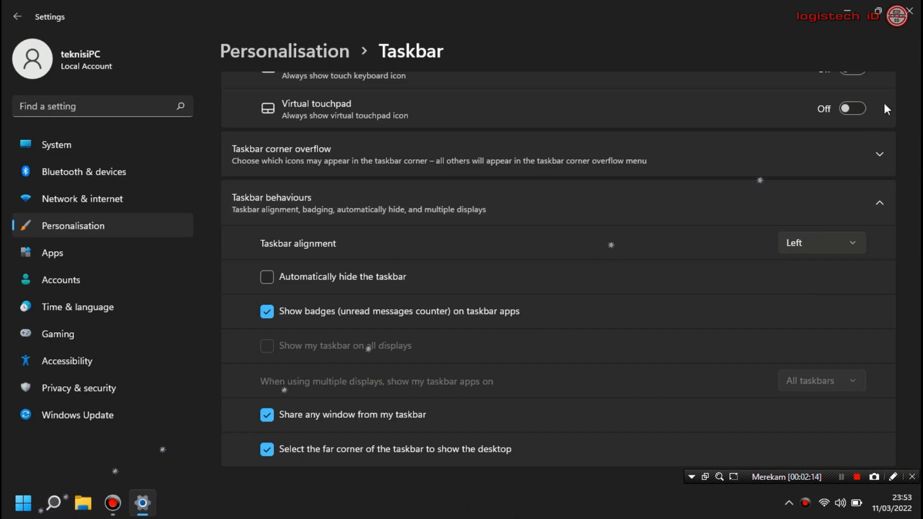
{"action": "left_click", "coordinate": [910, 11]}
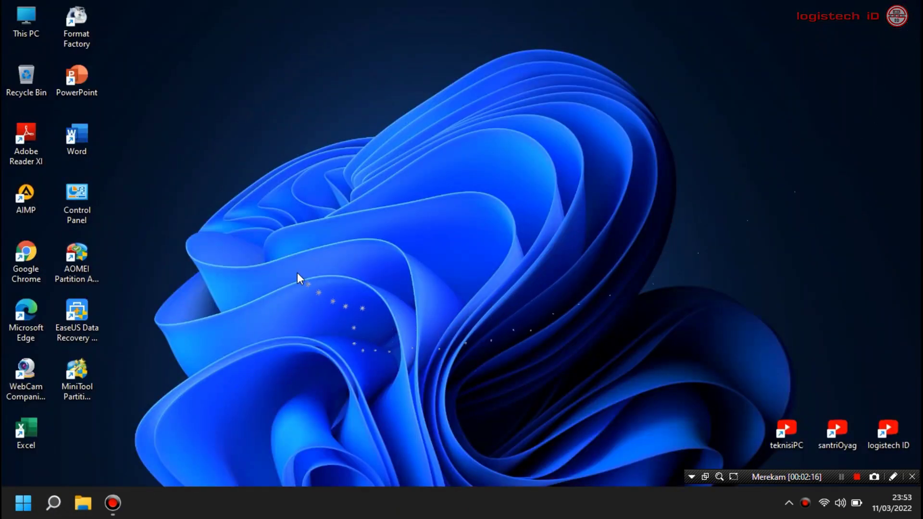
Check the Start menu on the realigned taskbar and refresh the desktop
{"action": "right_click", "coordinate": [277, 277]}
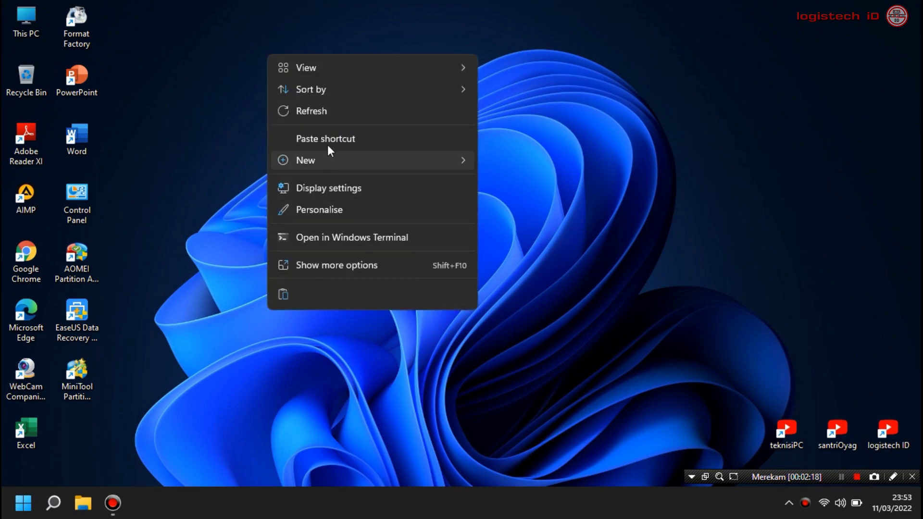
{"action": "left_click", "coordinate": [334, 111]}
{"action": "left_click", "coordinate": [22, 511]}
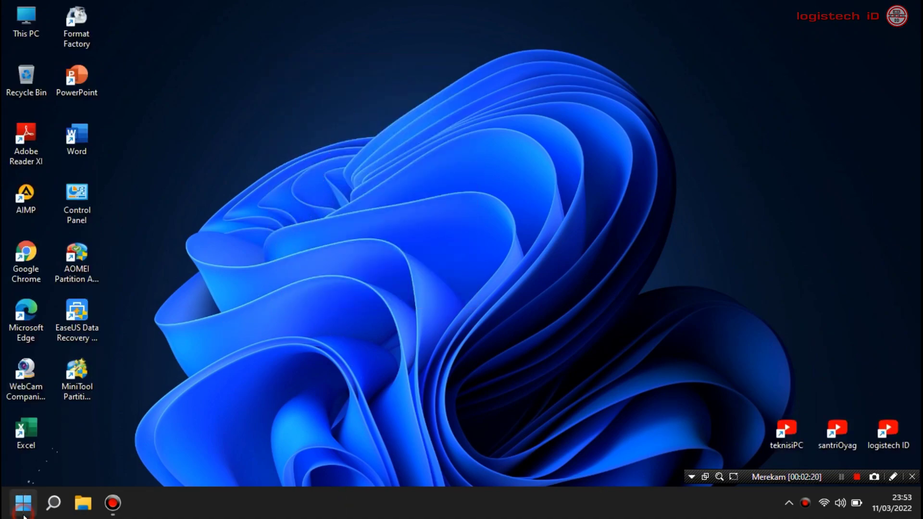
{"action": "left_click", "coordinate": [545, 219]}
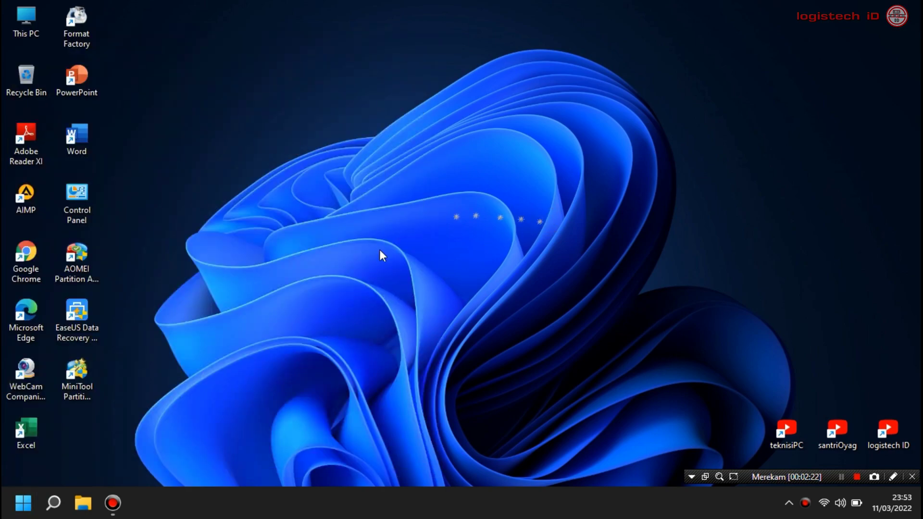
{"action": "right_click", "coordinate": [482, 260]}
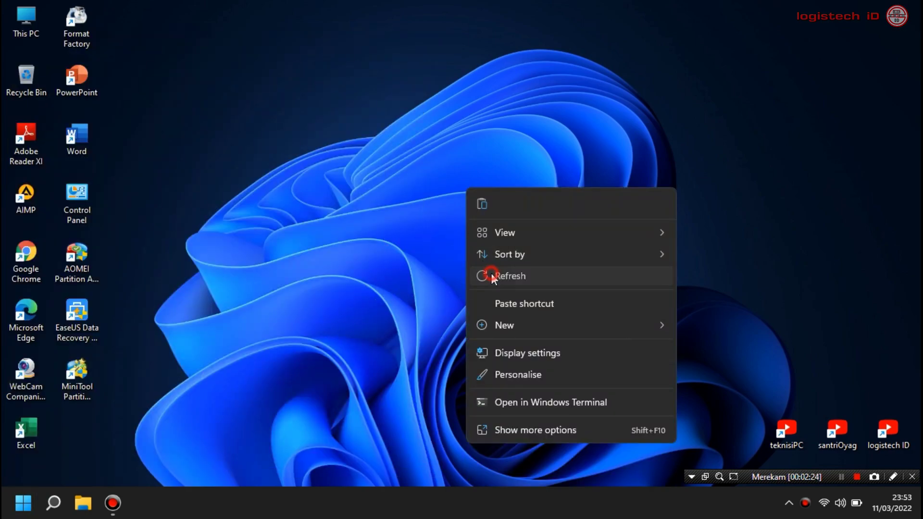
{"action": "left_click", "coordinate": [485, 275]}
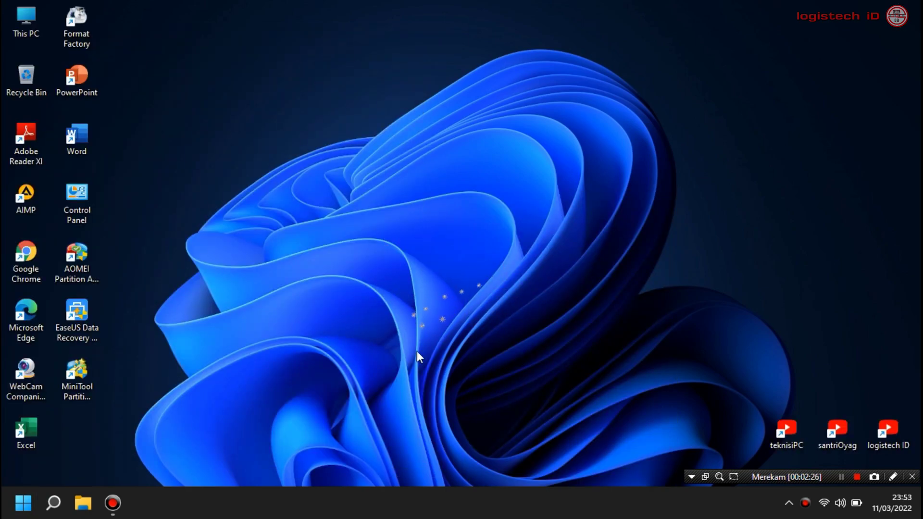
Open the taskbar settings directly from the taskbar, review the Taskbar behaviours options and close Settings
{"action": "right_click", "coordinate": [508, 500]}
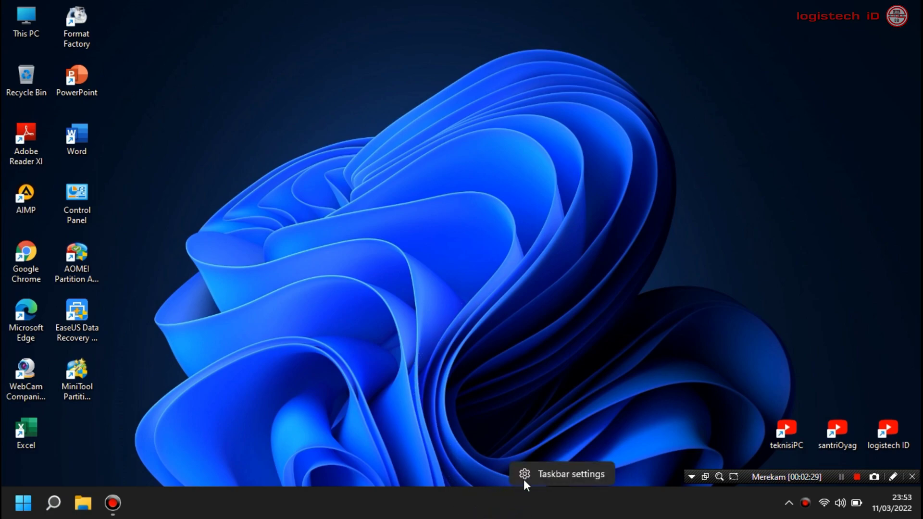
{"action": "left_click", "coordinate": [575, 473]}
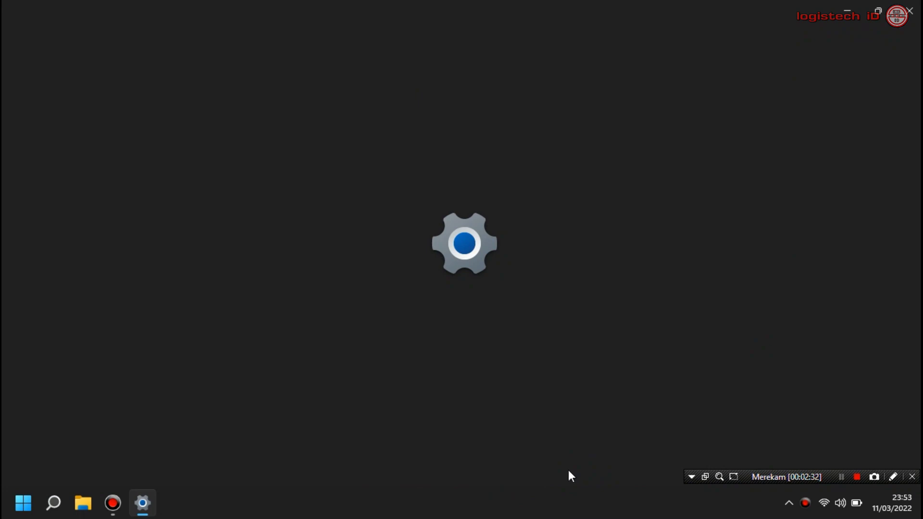
{"action": "scroll", "coordinate": [394, 393], "scroll_direction": "down", "scroll_amount": 3}
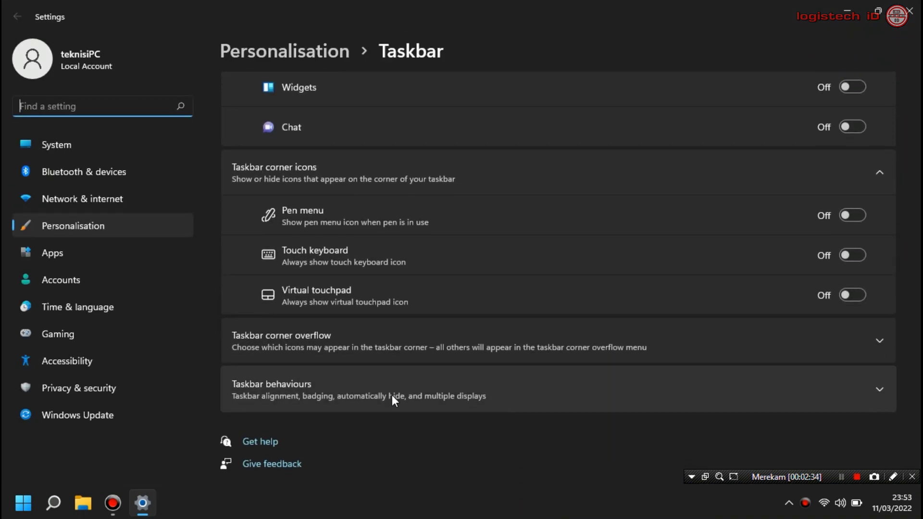
{"action": "left_click", "coordinate": [326, 390]}
{"action": "scroll", "coordinate": [577, 390], "scroll_direction": "down", "scroll_amount": 5}
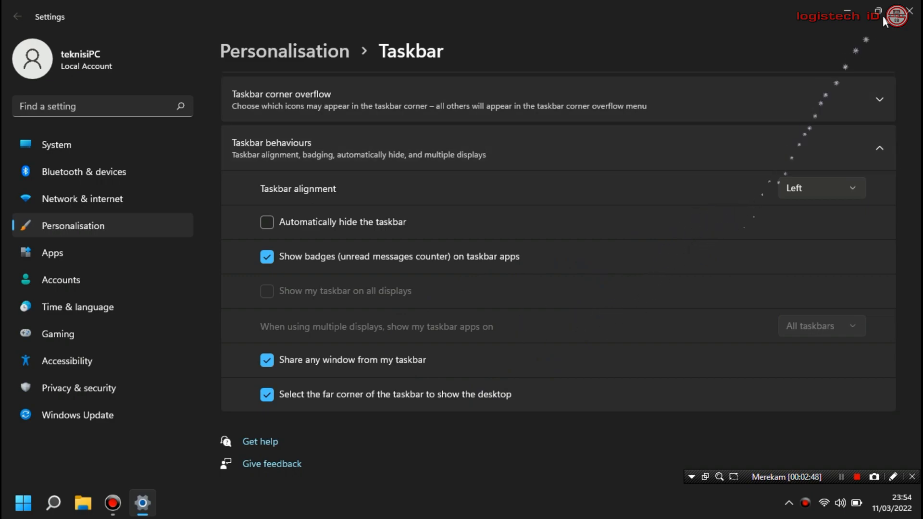
{"action": "left_click", "coordinate": [910, 11]}
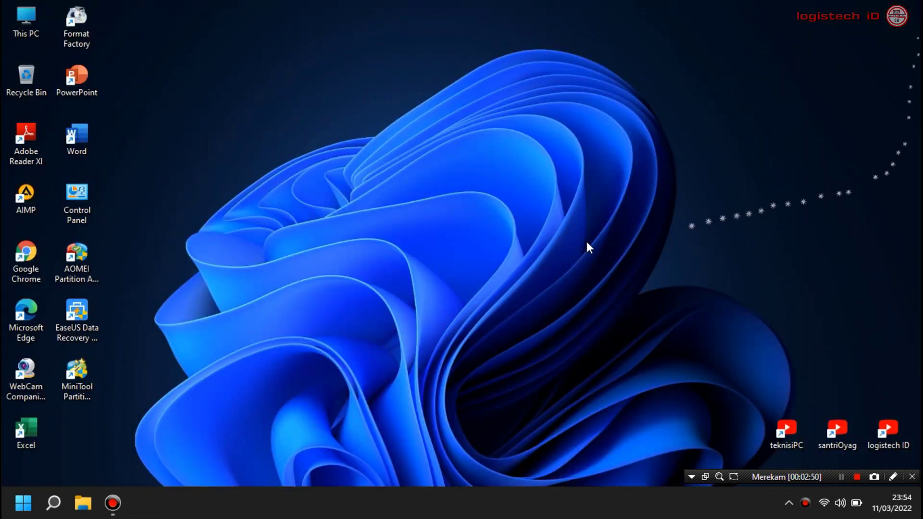
{"action": "right_click", "coordinate": [485, 257]}
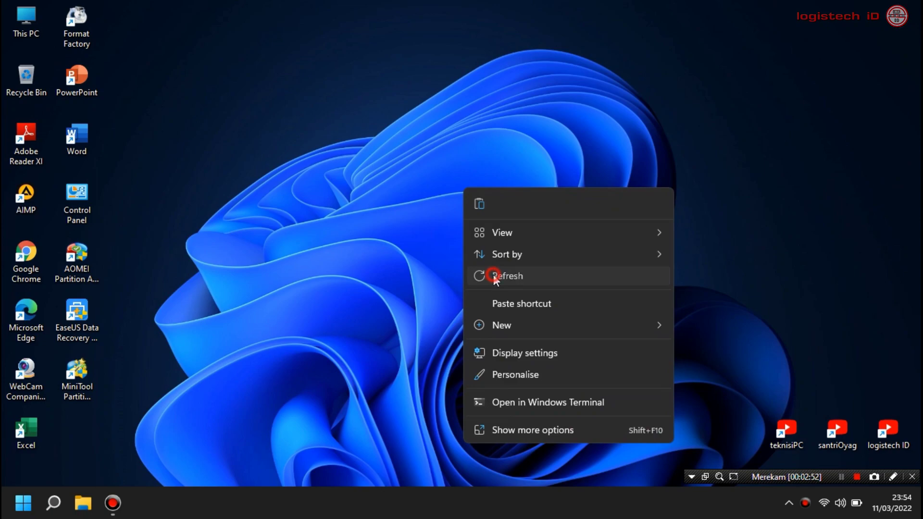
{"action": "left_click", "coordinate": [492, 273]}
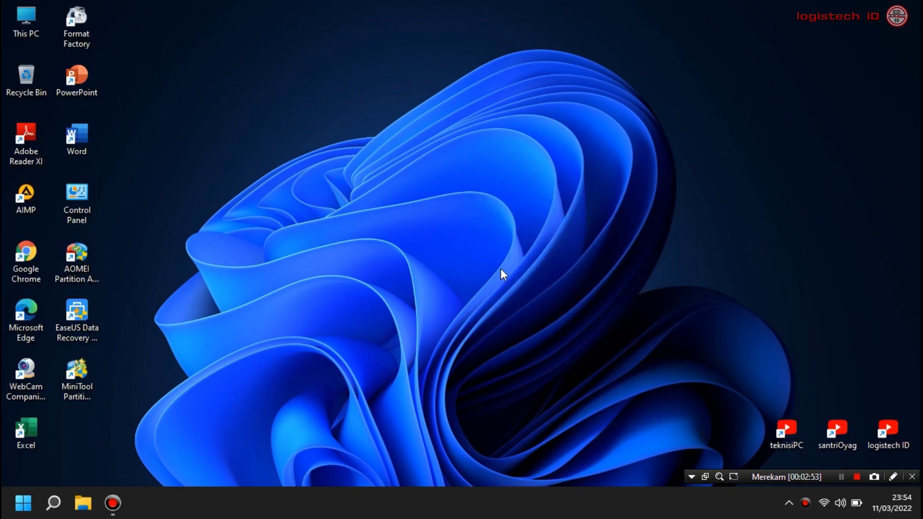